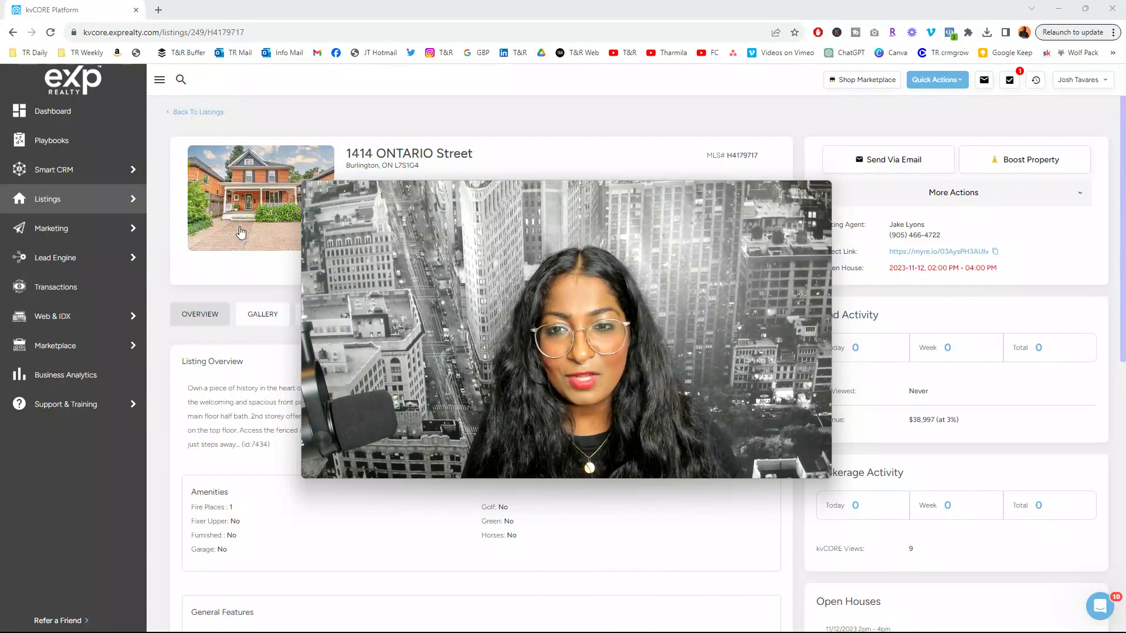
Open the MLS Property Listings table and display its list of column choices.
mouse_move(301, 184)
drag(301, 184, 445, 256)
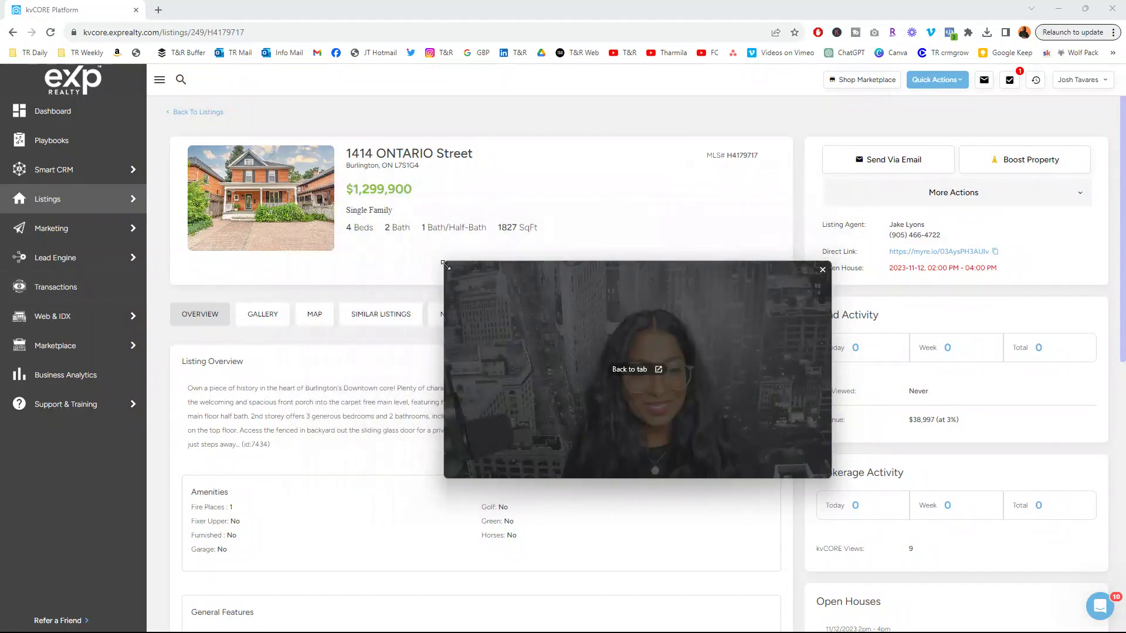
drag(478, 302, 750, 421)
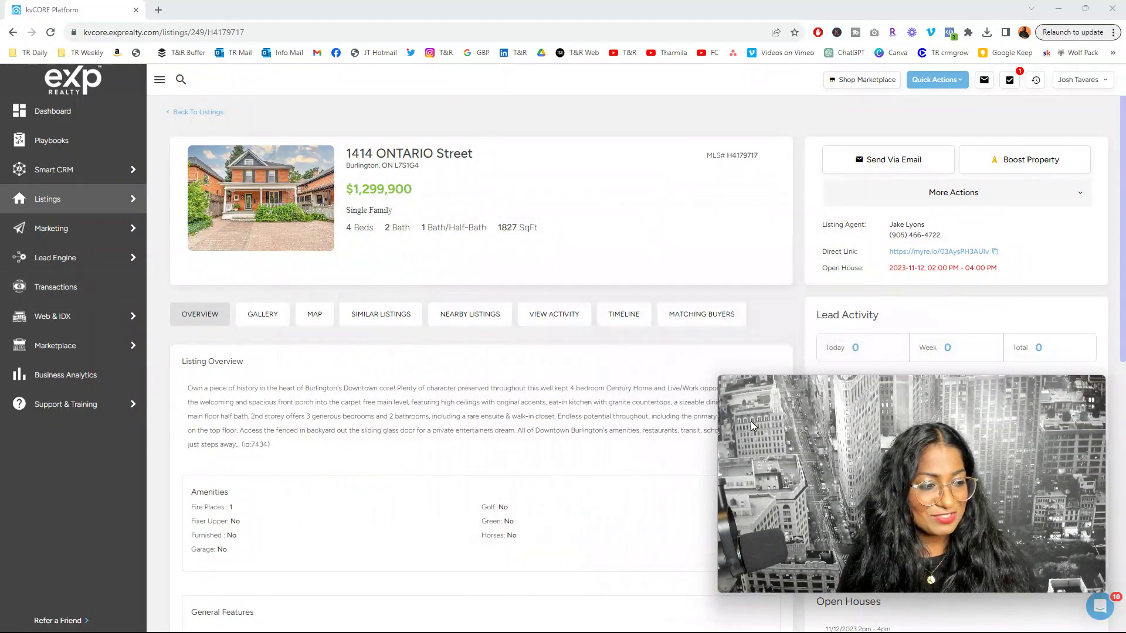
click(83, 205)
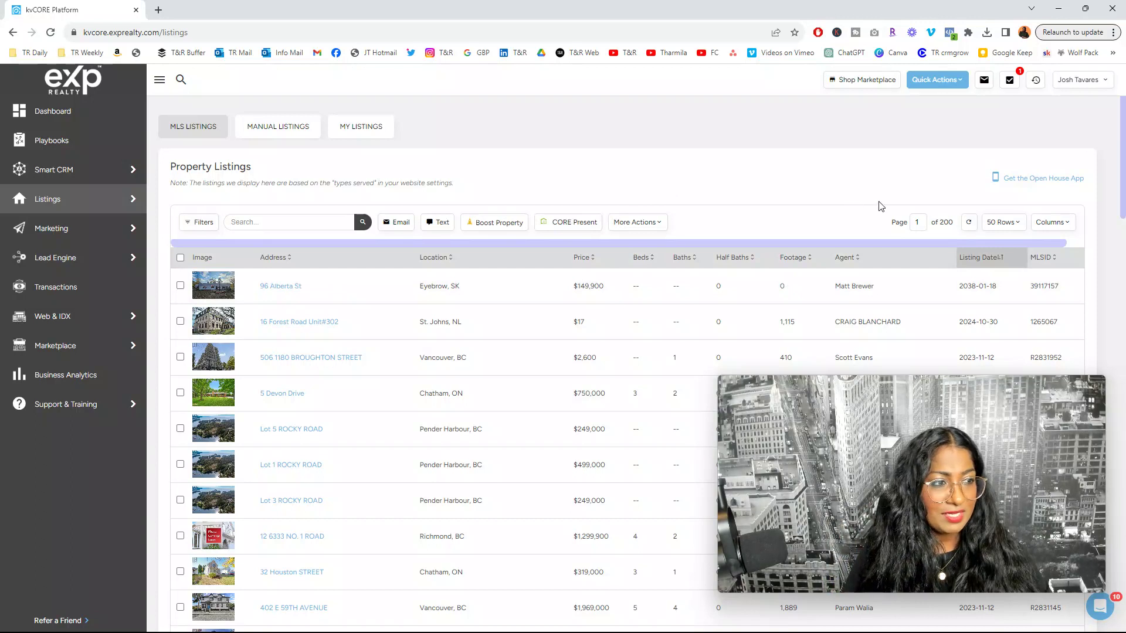
click(1050, 223)
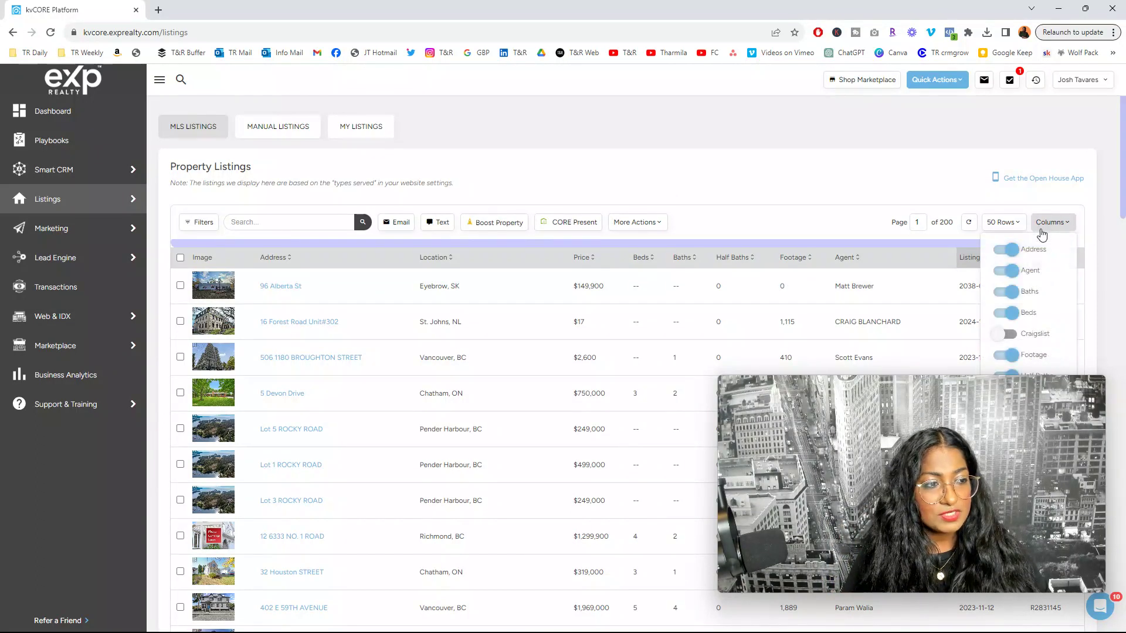
Switch on the Craigslist column so the listings table shows it reading 'Never'.
click(1015, 341)
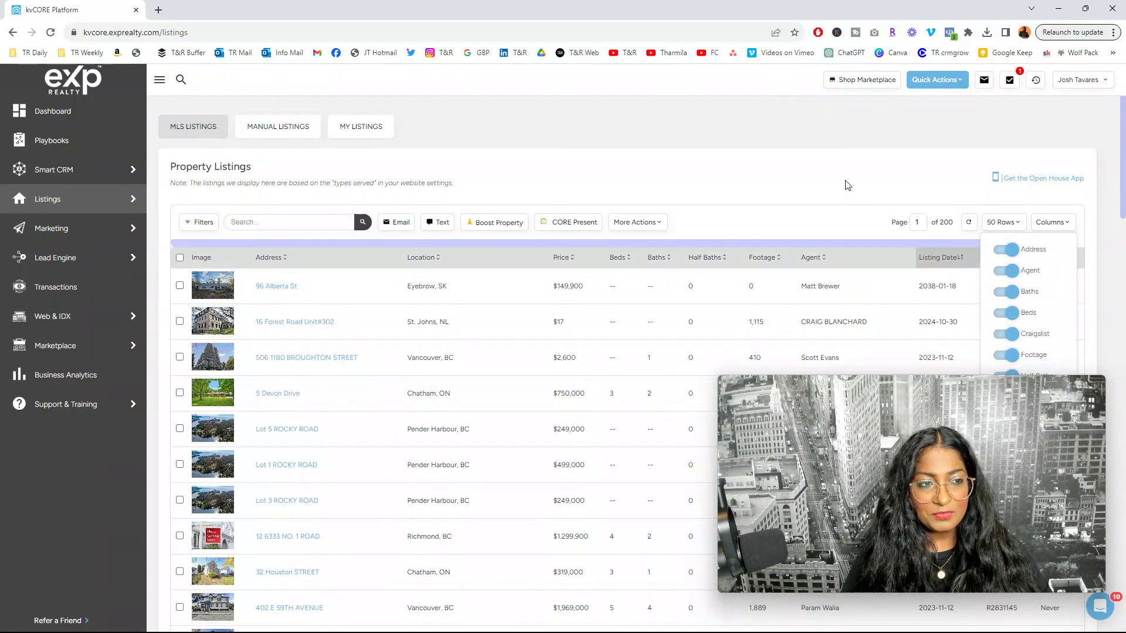
click(847, 185)
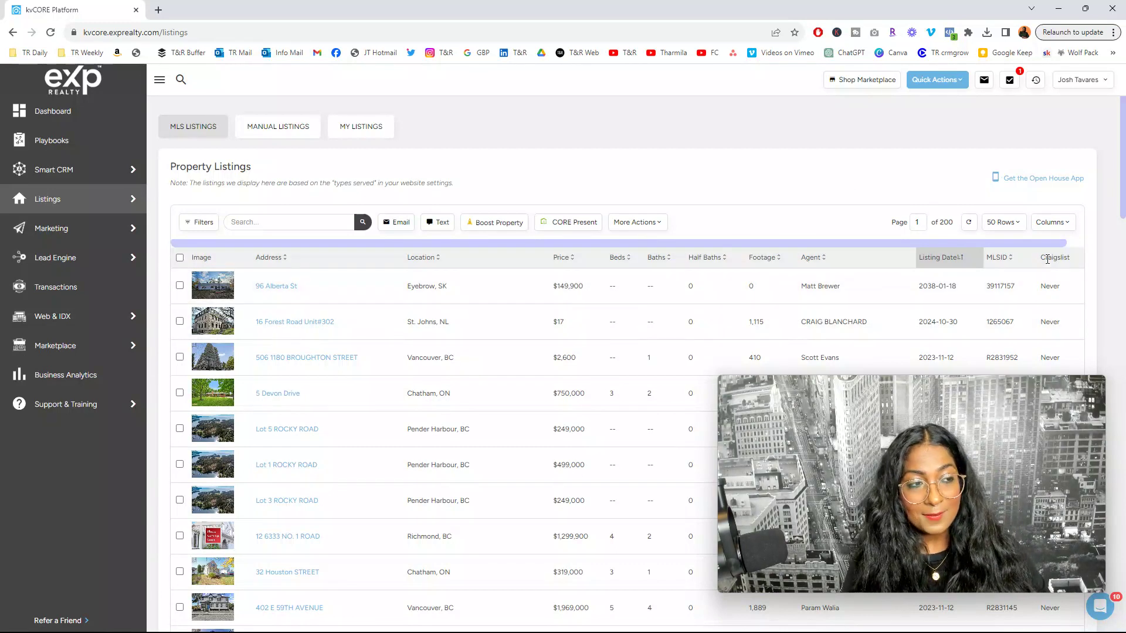
scroll(1047, 282, down, 1)
scroll(1048, 286, down, 3)
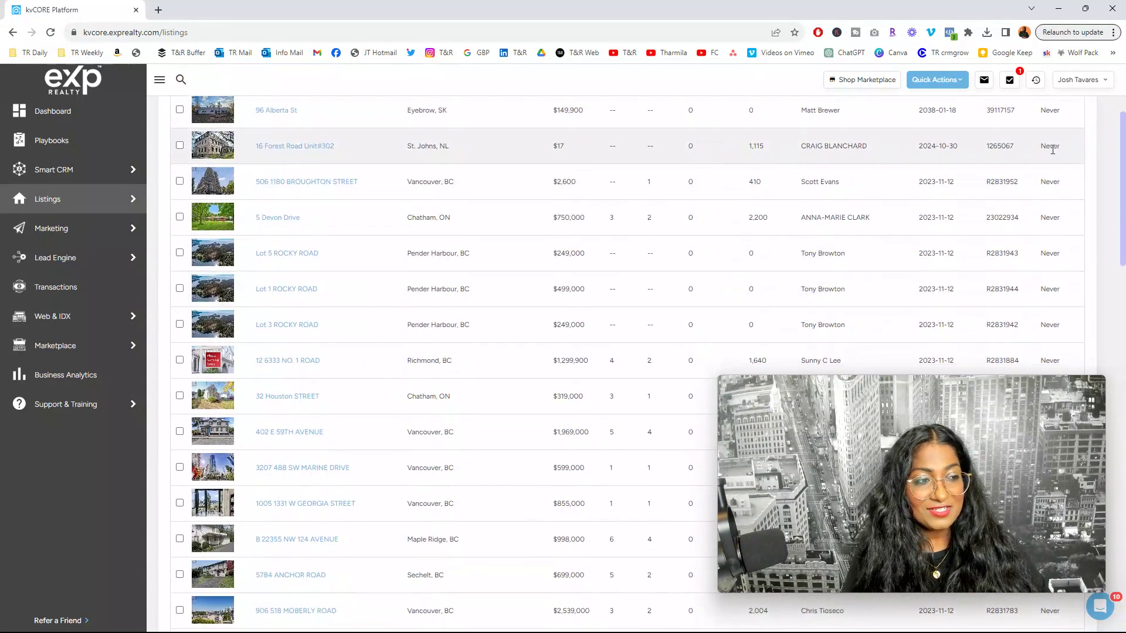
scroll(769, 274, up, 4)
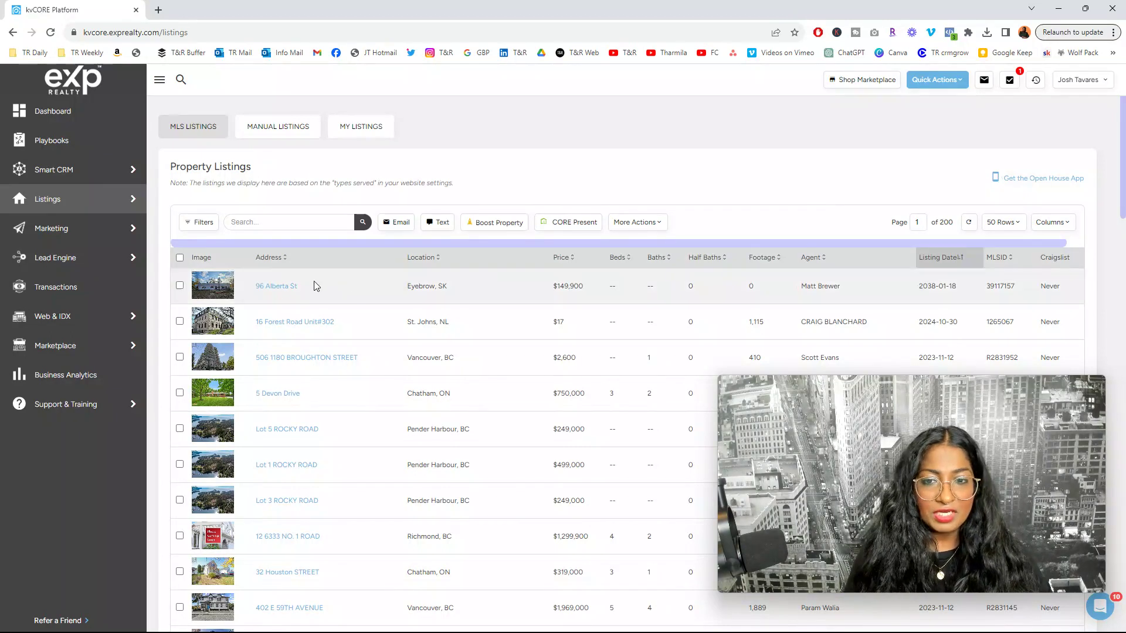
Open the 96 Alberta St listing ($149,900) and view its public Direct Link page.
click(268, 288)
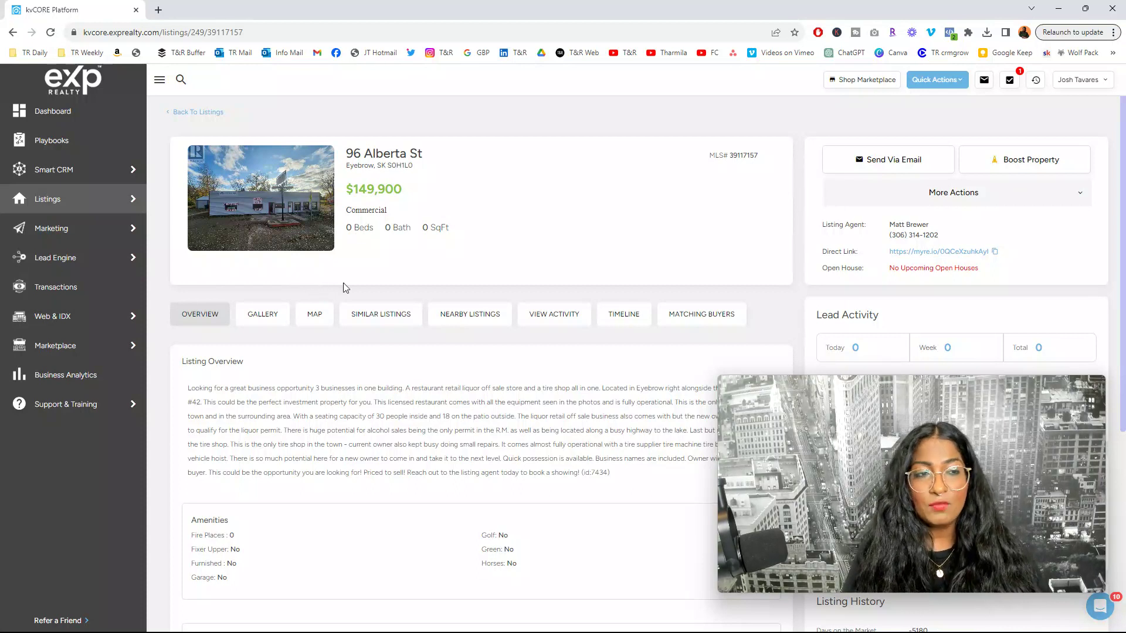
click(919, 252)
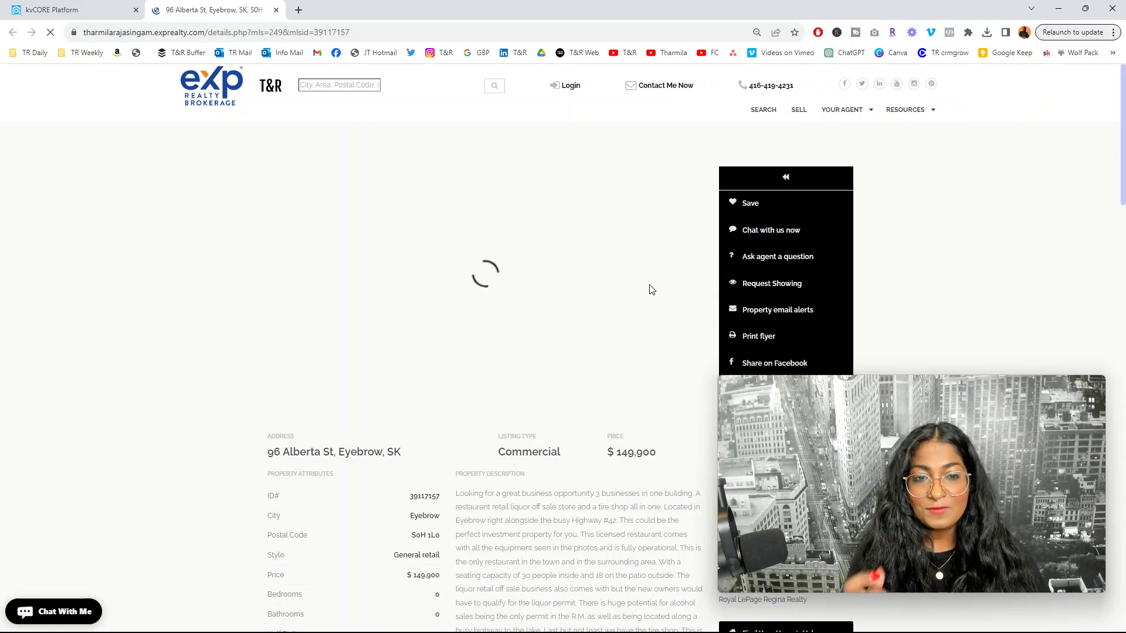
click(60, 10)
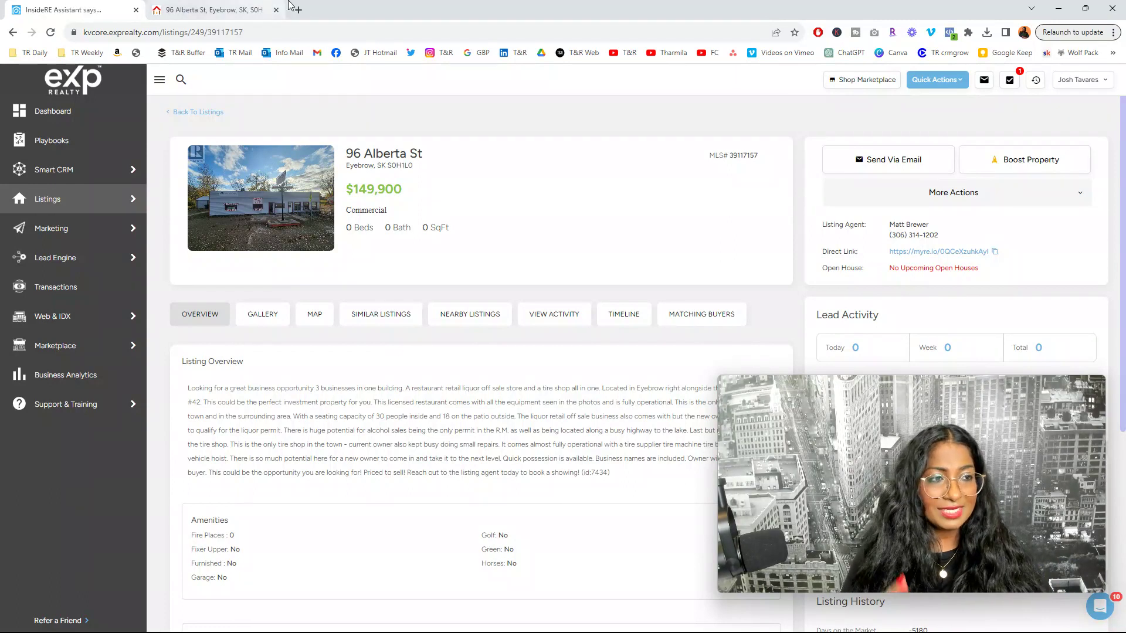
click(922, 195)
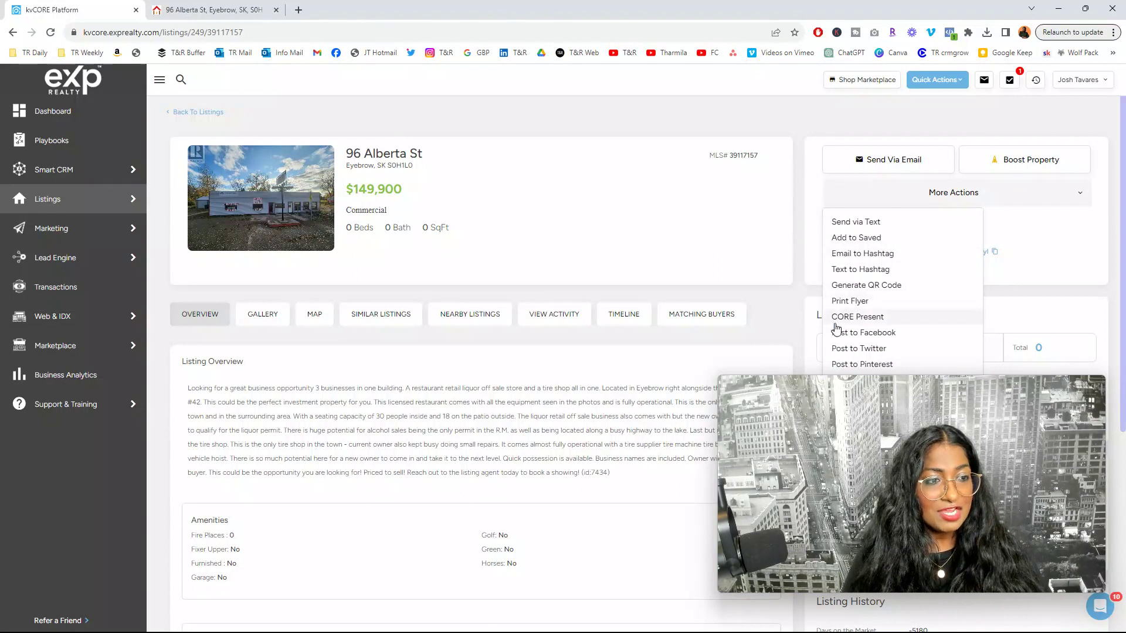
Choose Post to Craigslist and follow the missing-extension prompt to kvCORE's Chrome Web Store page.
mouse_move(732, 386)
drag(719, 379, 769, 405)
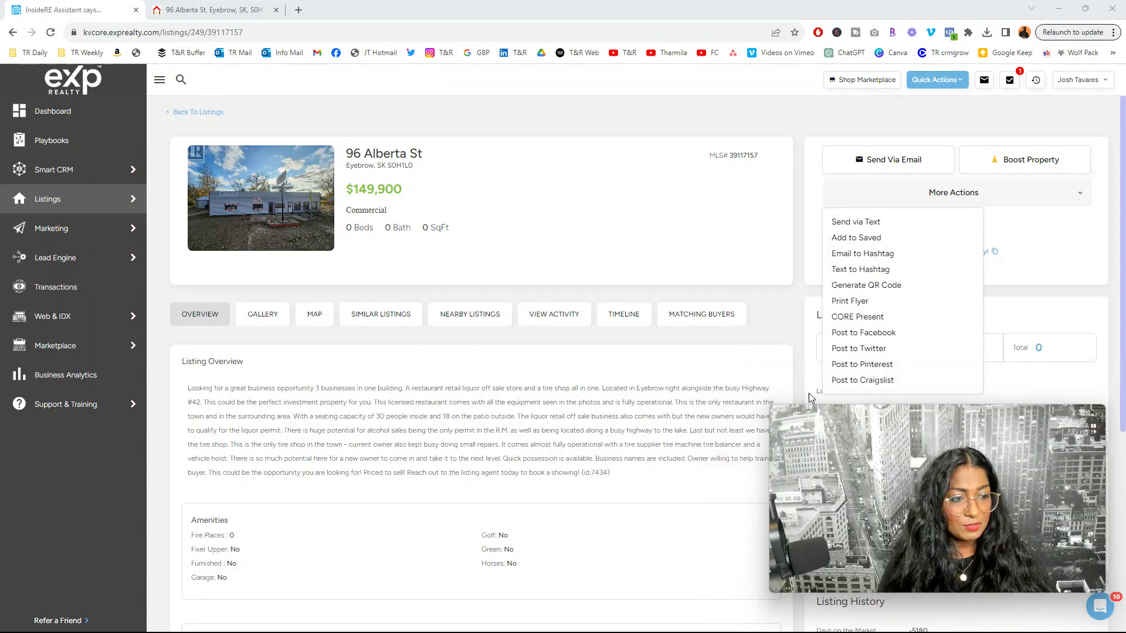
click(868, 381)
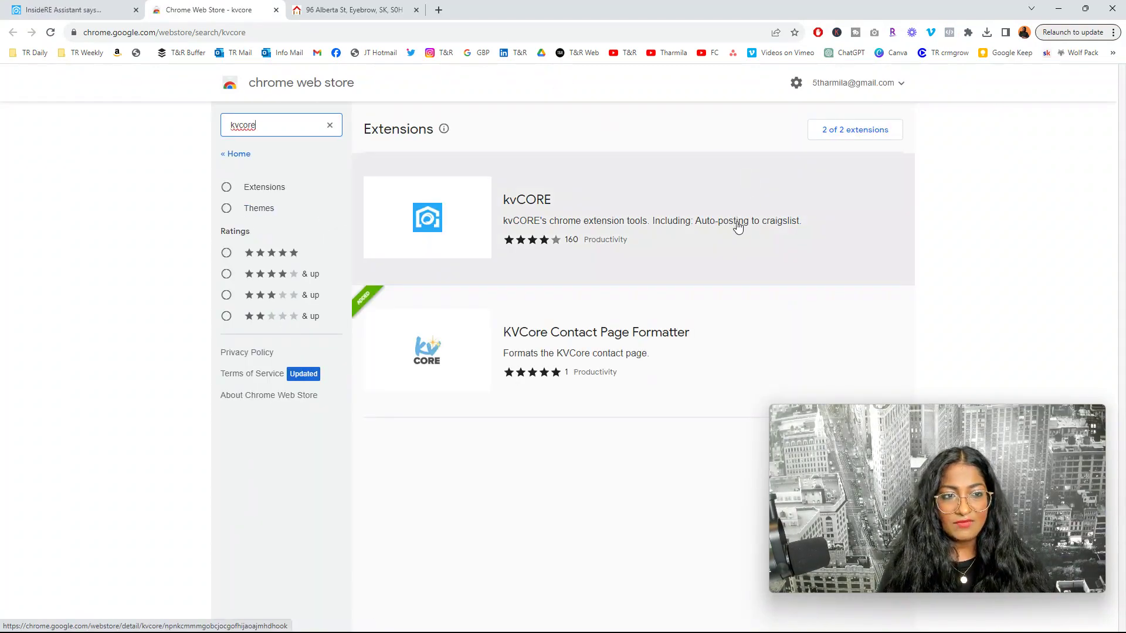
click(444, 222)
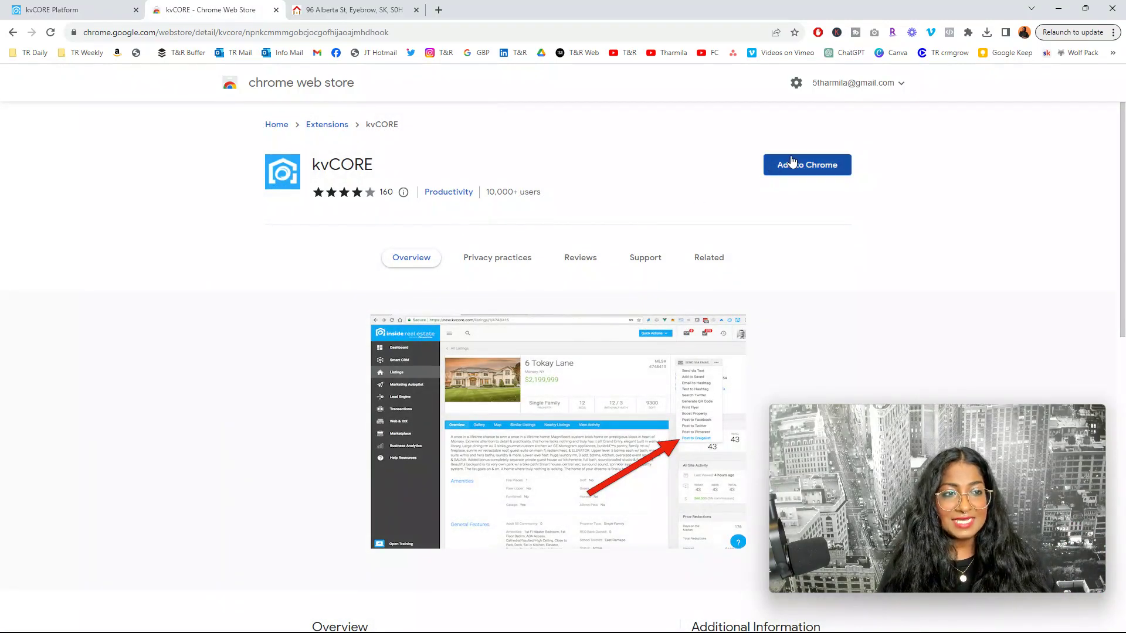
Review the kvCORE extension's Overview on Craigslist auto-posting, version 2.3.10.
scroll(654, 199, down, 5)
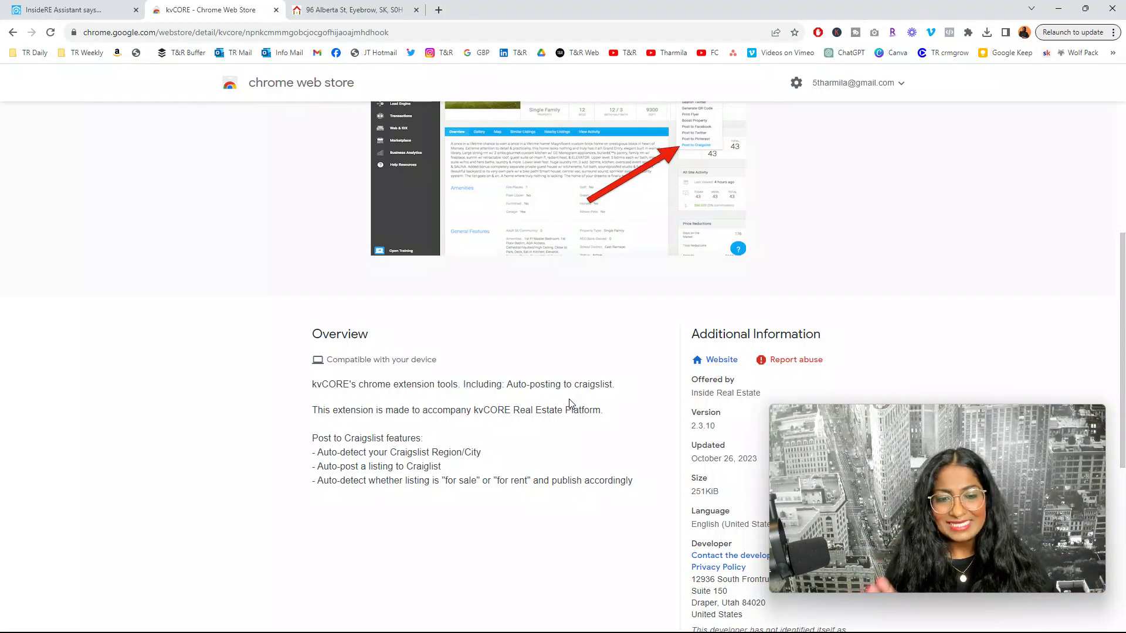
scroll(571, 403, up, 5)
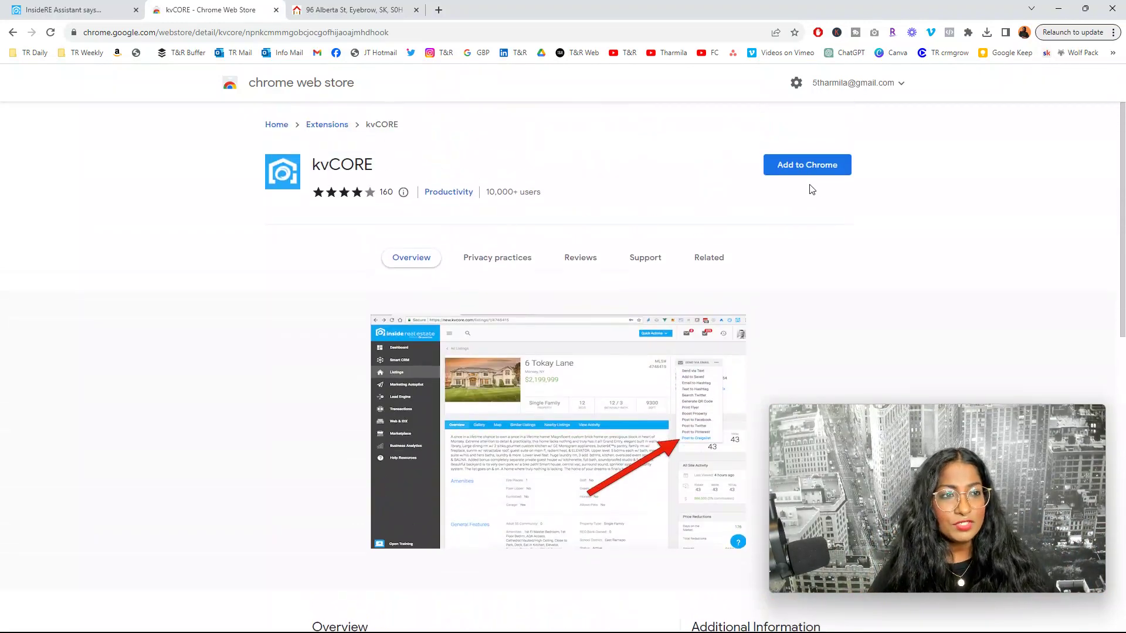
Add the kvCORE extension to Chrome and pin it to the toolbar.
click(804, 166)
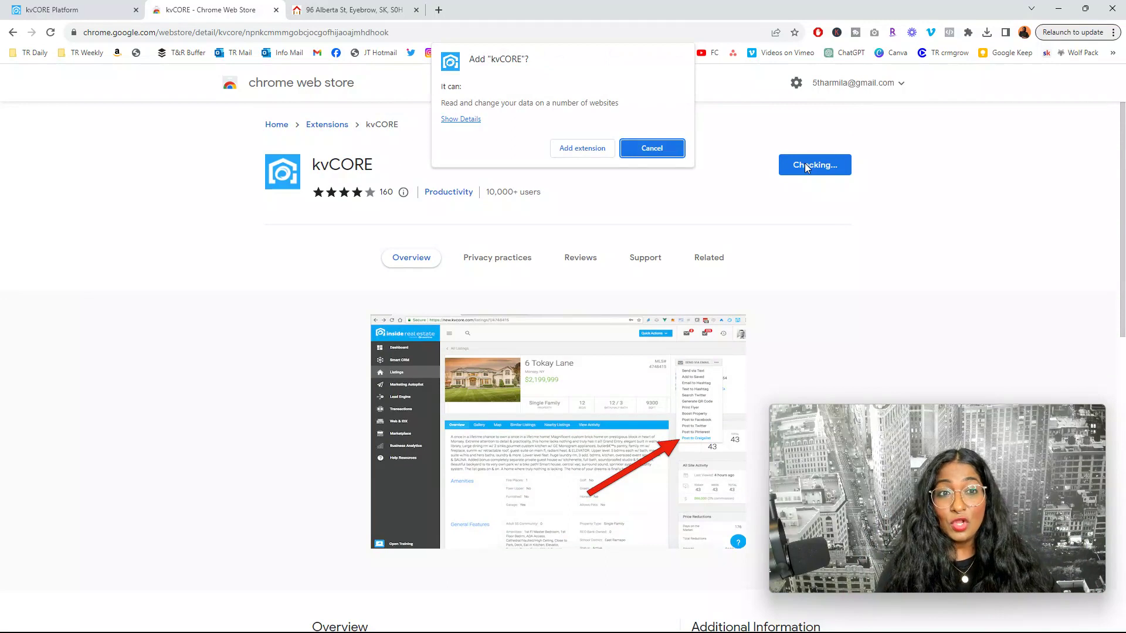
click(585, 150)
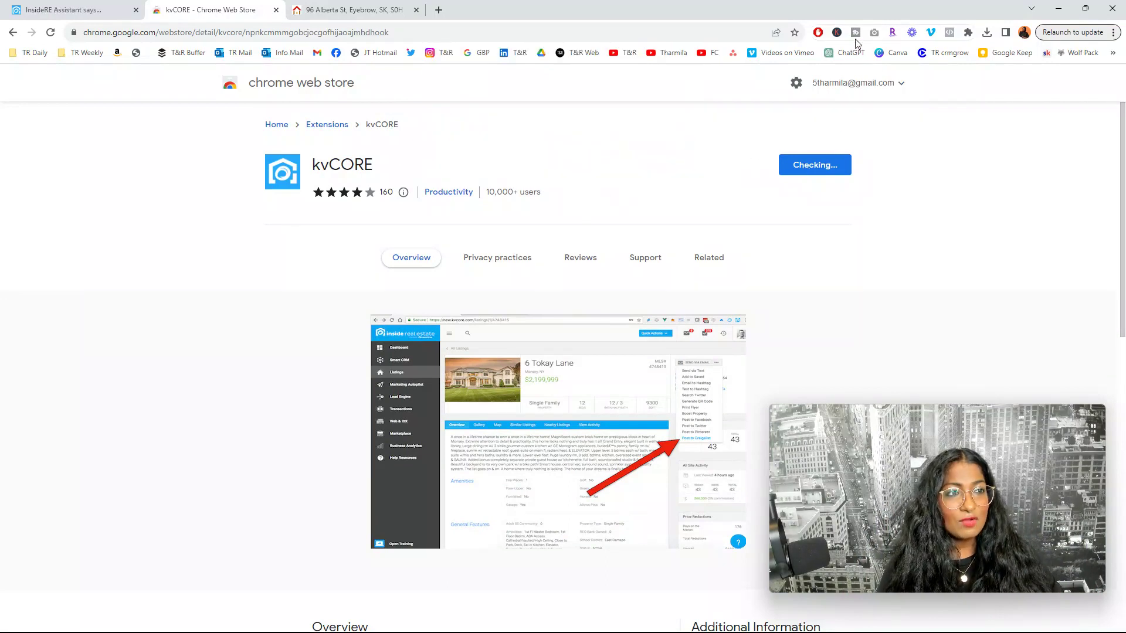
click(966, 34)
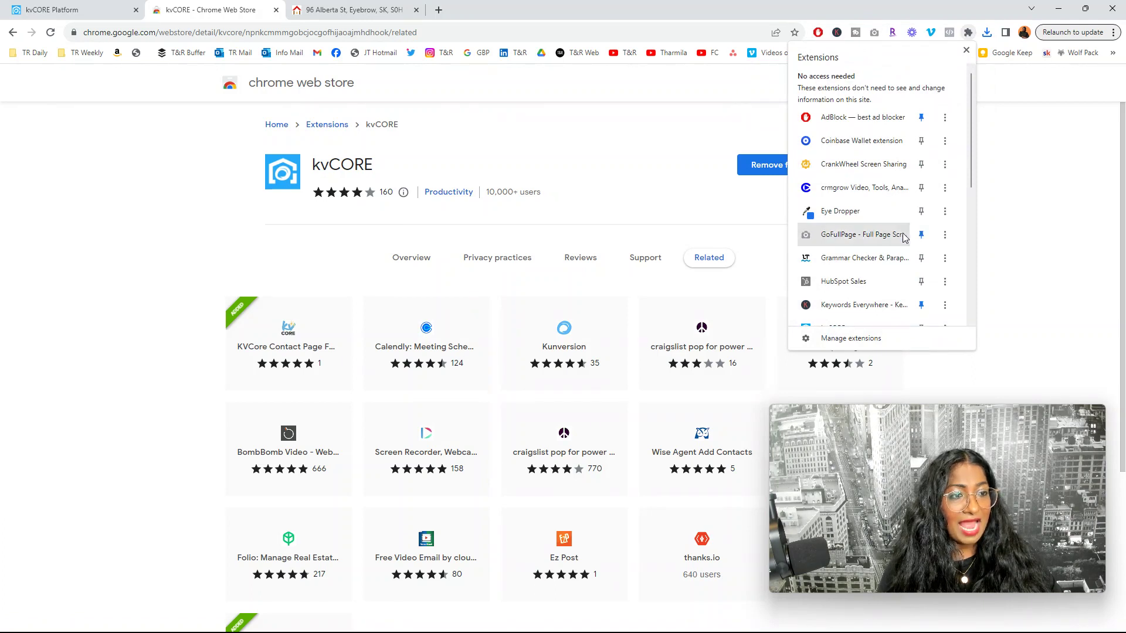
scroll(919, 234, down, 3)
click(921, 188)
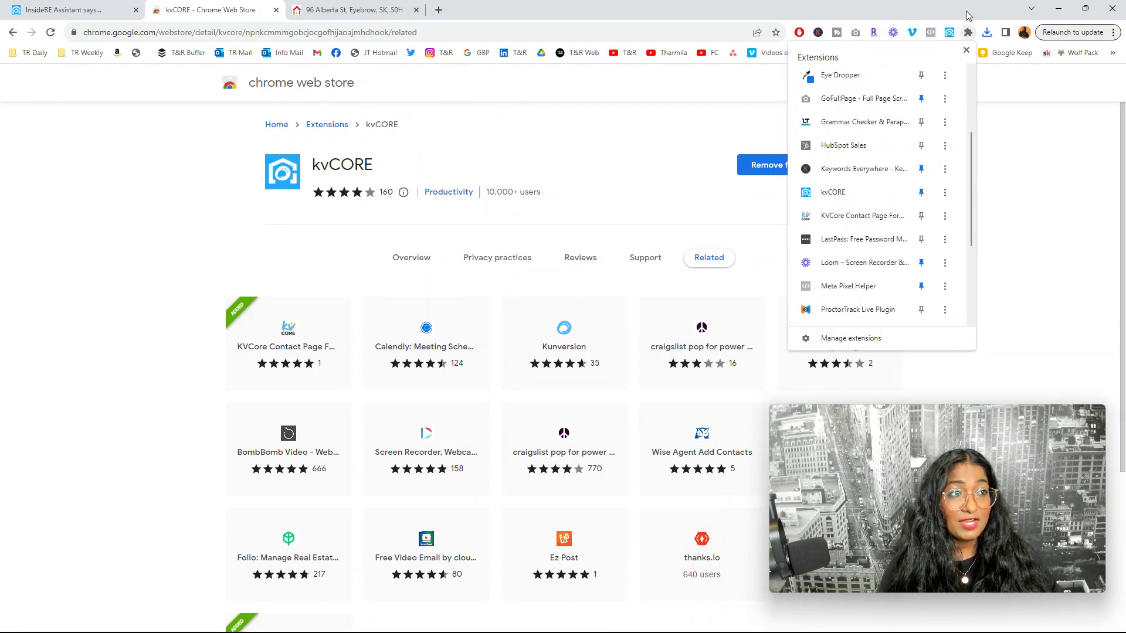
click(968, 32)
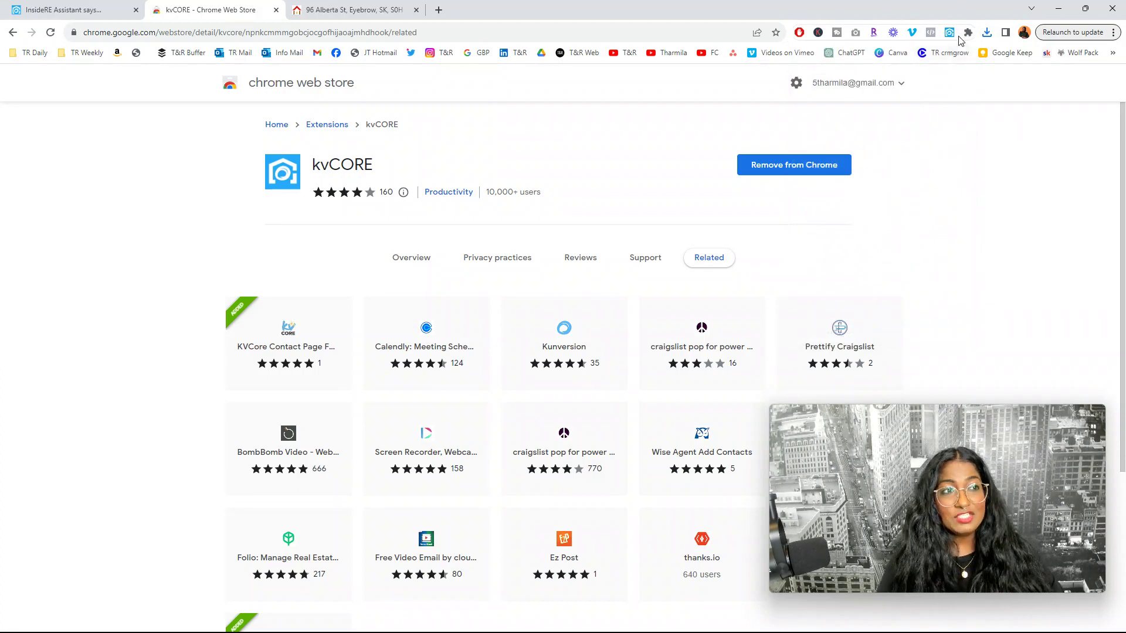
click(88, 10)
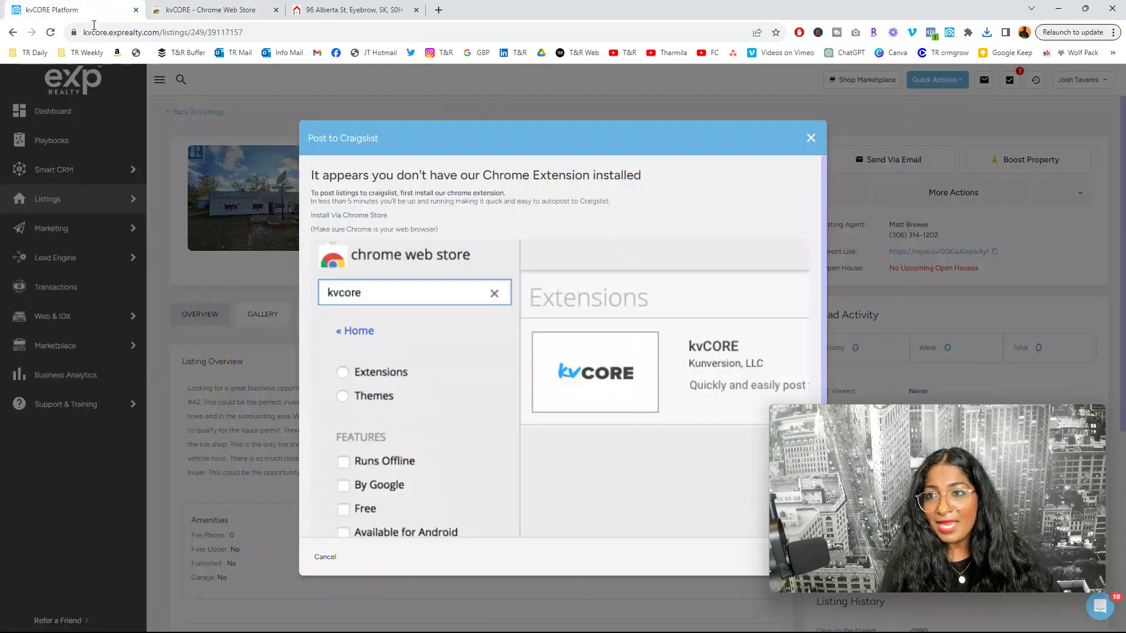
Close the extension install prompt and reload the listing so it detects kvCORE's extension.
click(811, 138)
click(51, 32)
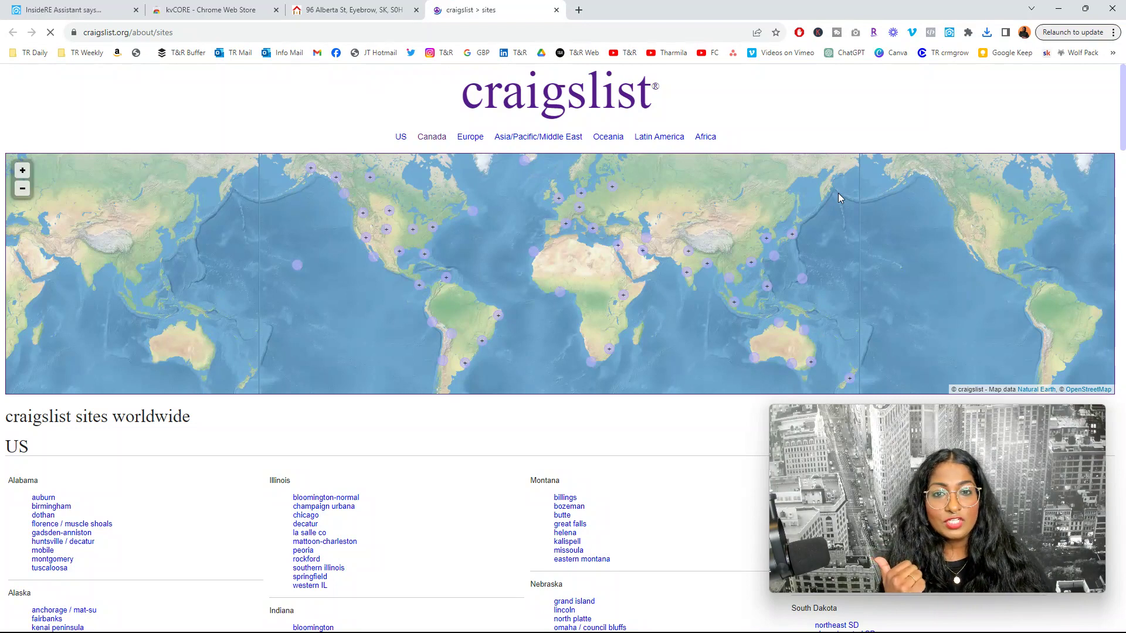
Pick Toronto, under Canada, as the Craigslist site for posting.
click(430, 143)
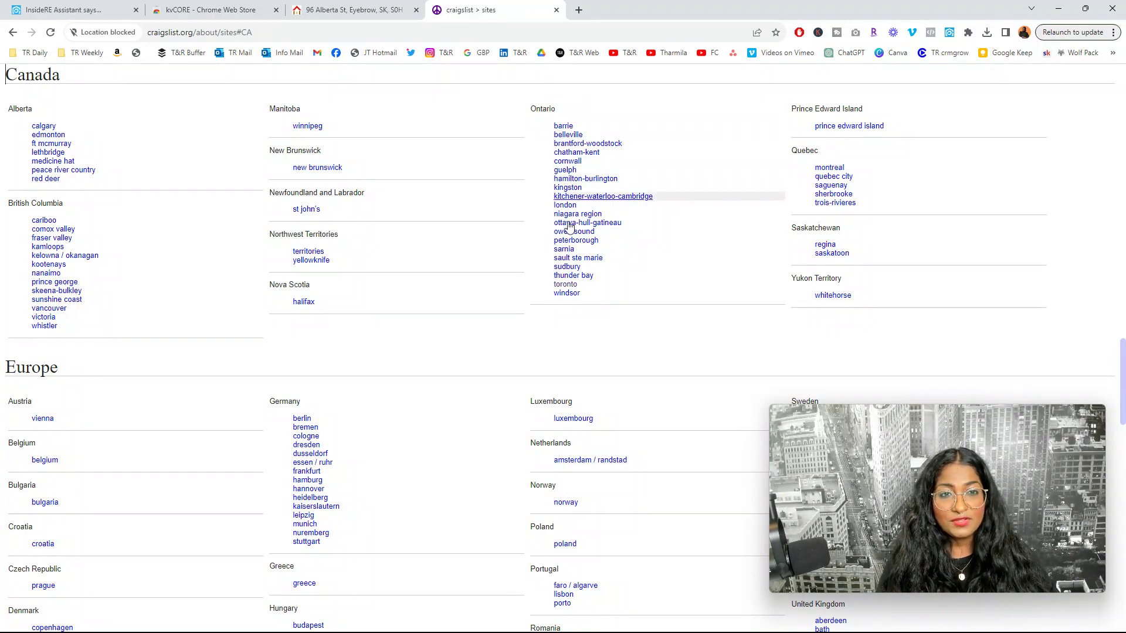
click(573, 287)
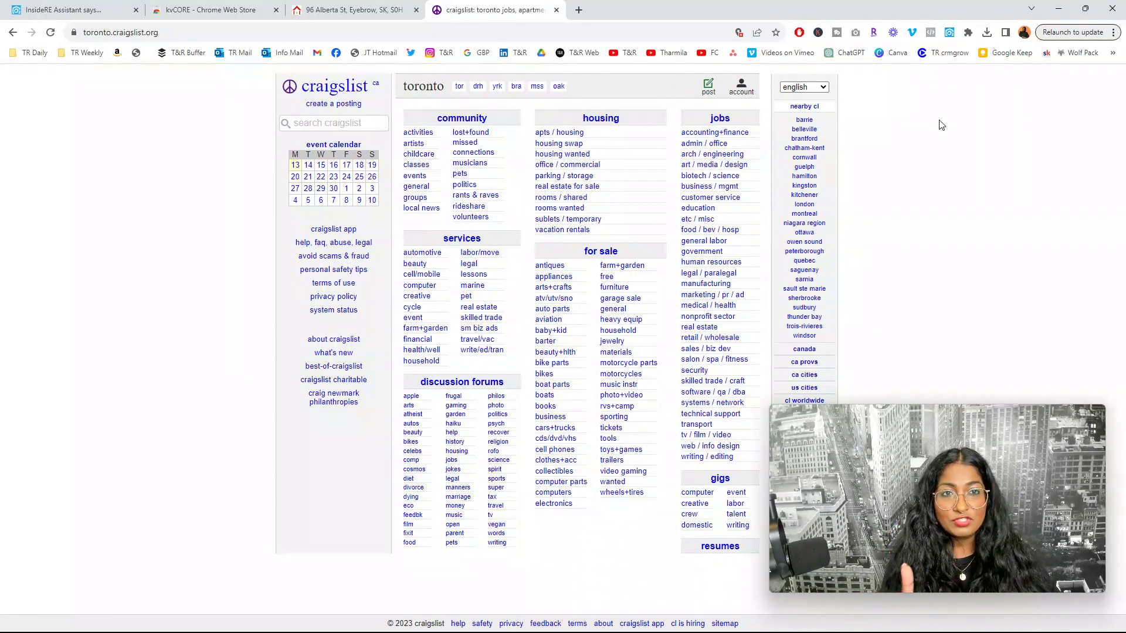
click(97, 11)
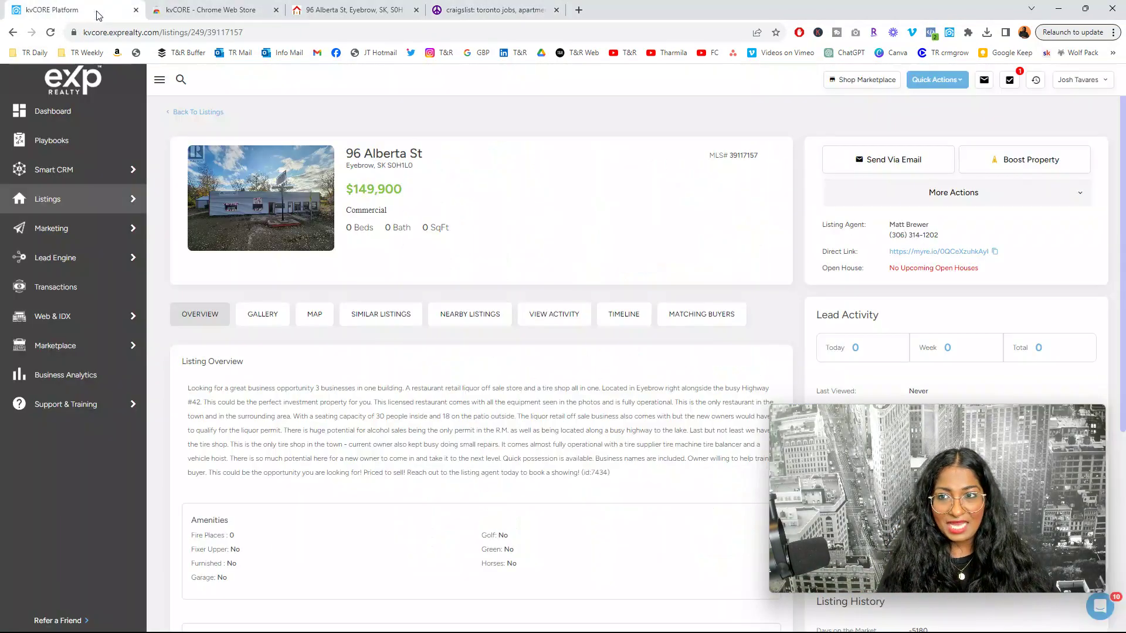
click(52, 40)
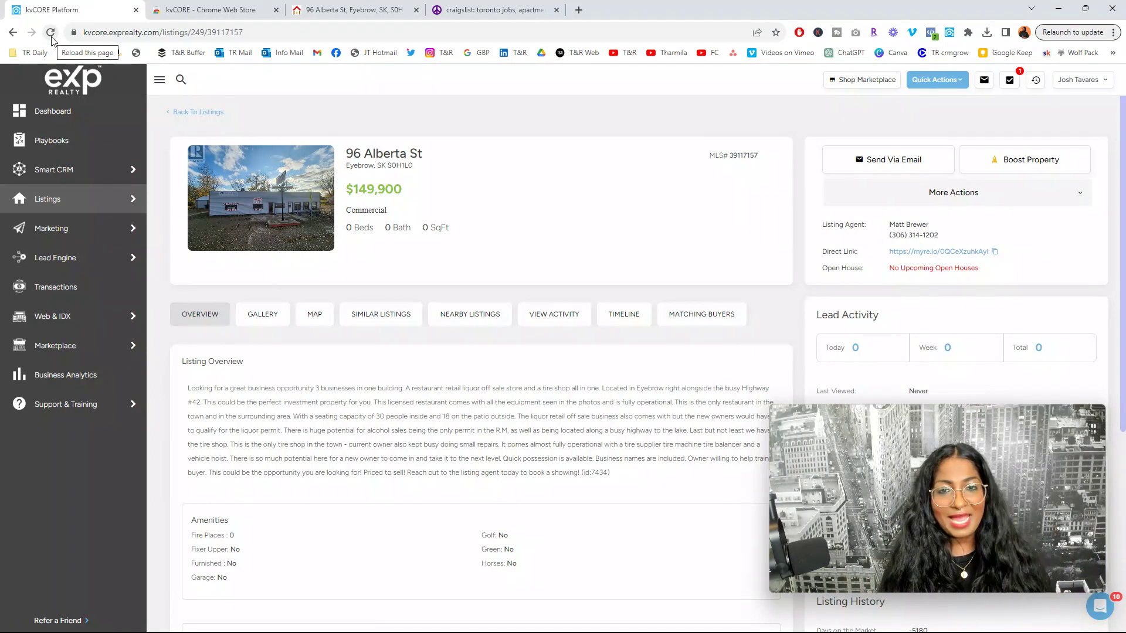
click(924, 204)
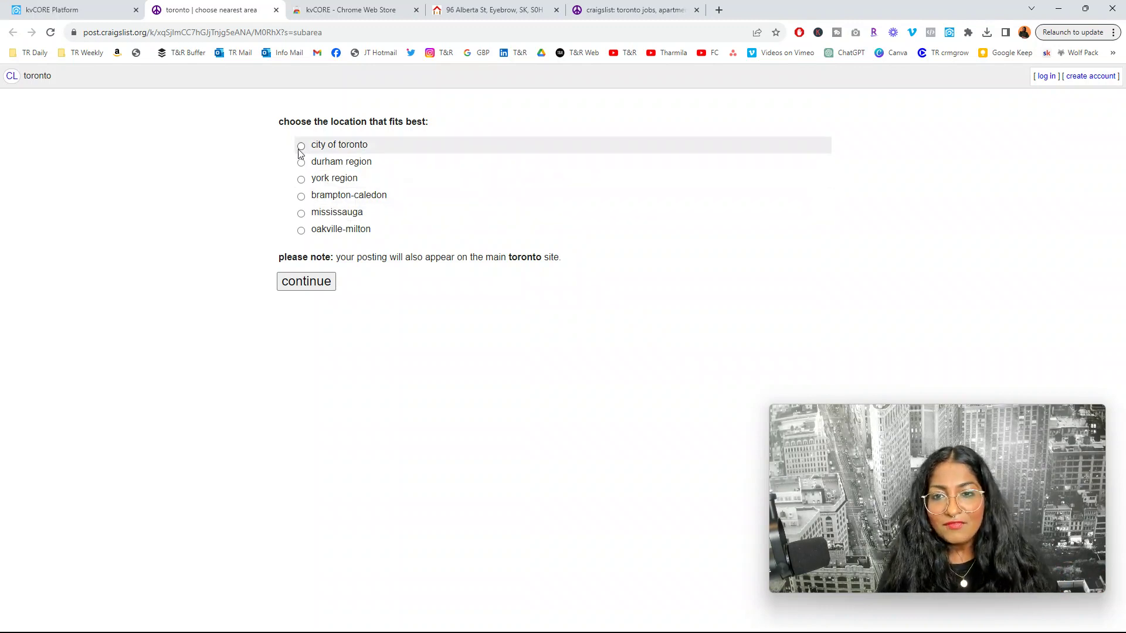
Post in the mississauga area under housing offered, real estate by broker, accepting the guidelines.
click(300, 213)
click(306, 282)
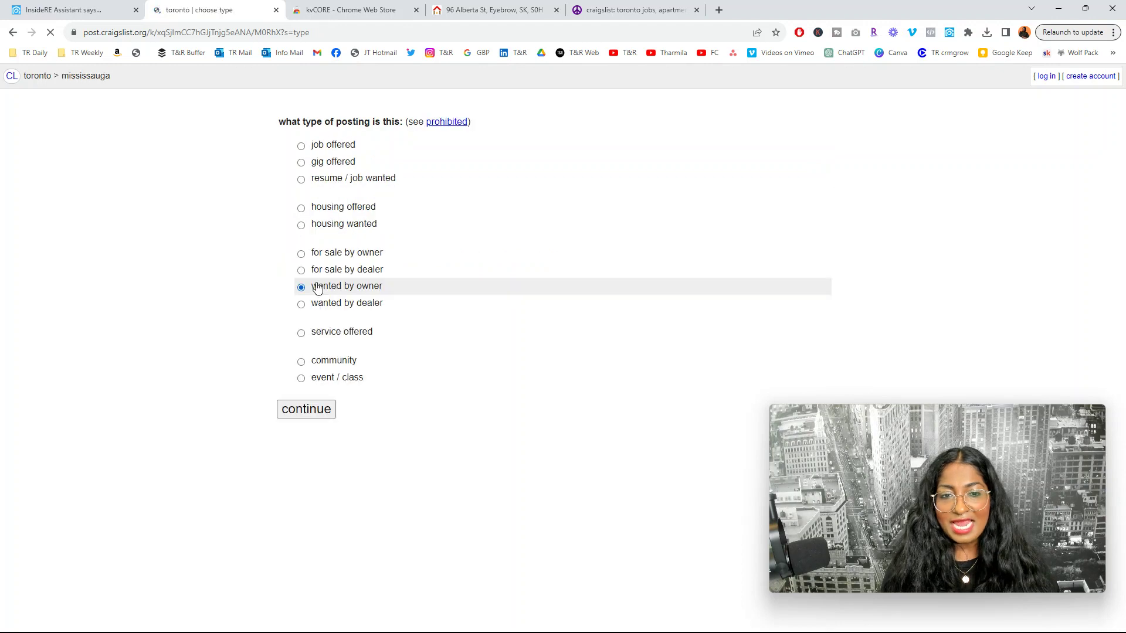
click(301, 208)
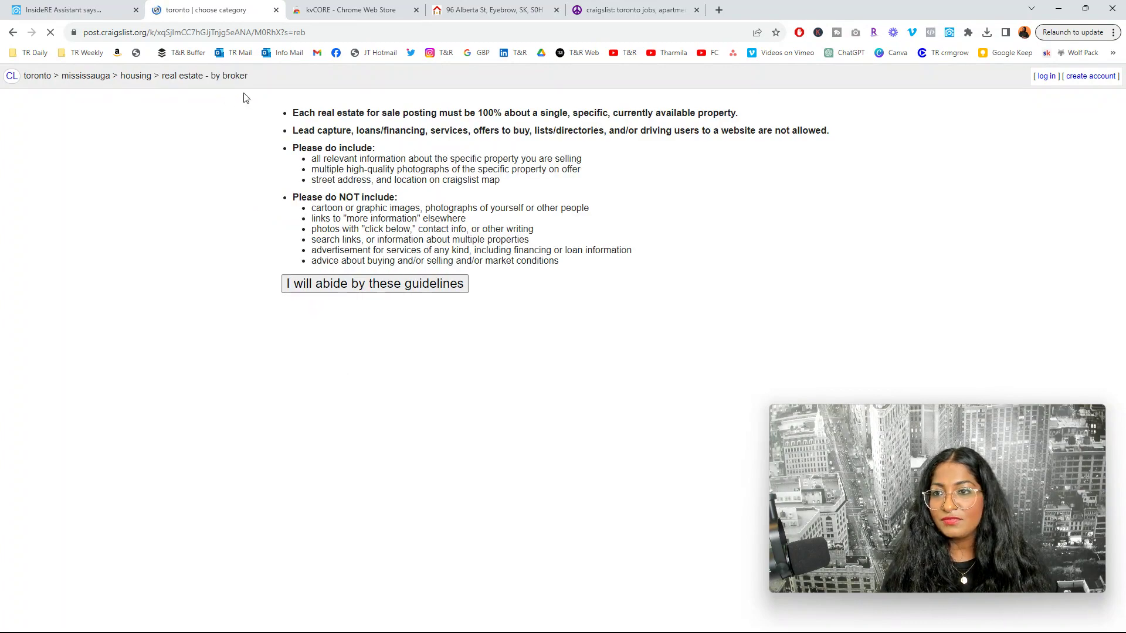
click(271, 275)
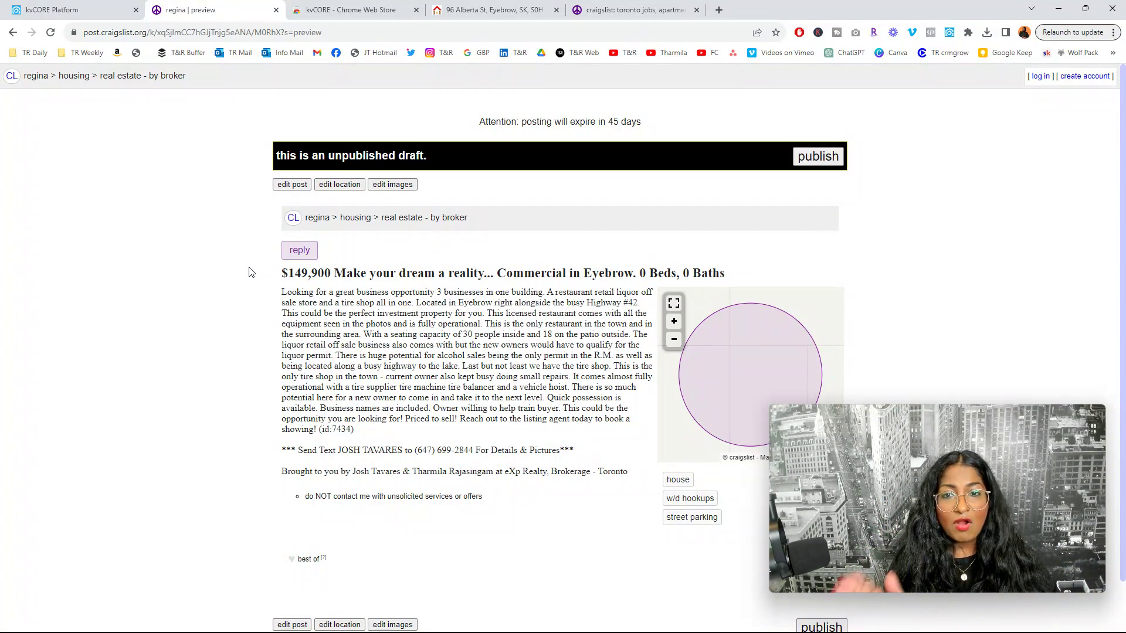
Highlight the *** Send Text *** contact line below the draft's description.
scroll(502, 427, down, 1)
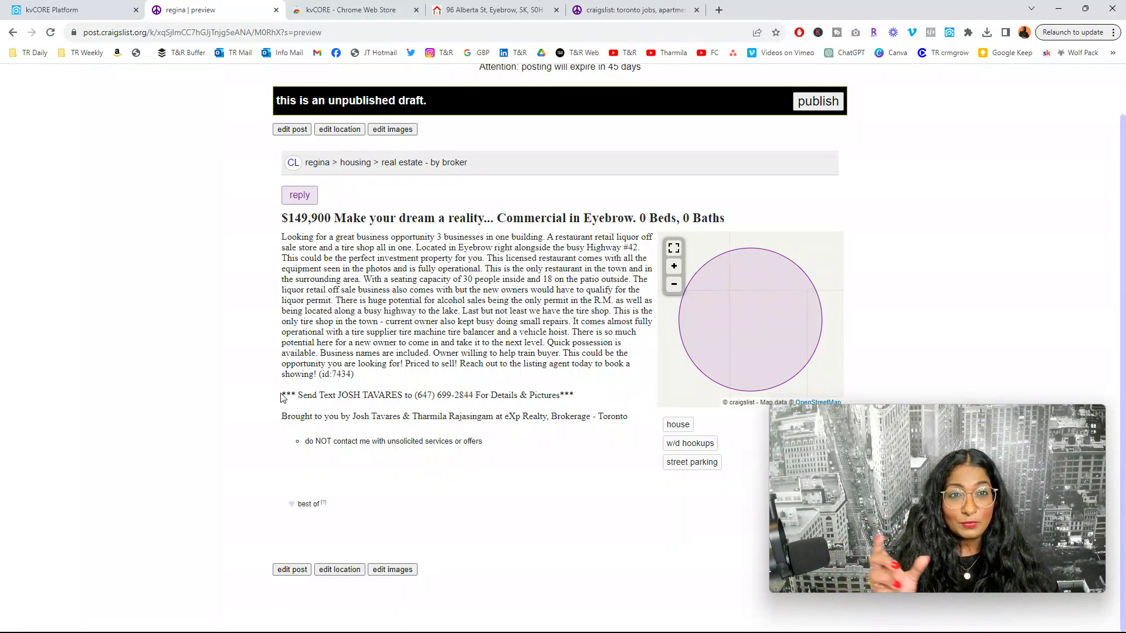
drag(281, 396, 540, 406)
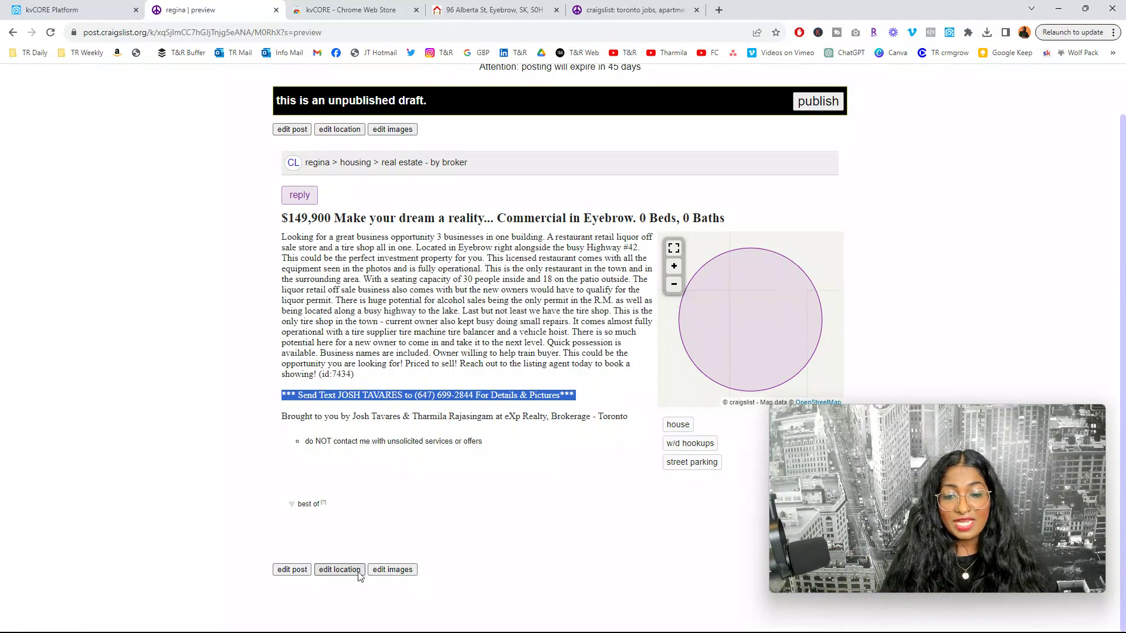
click(391, 570)
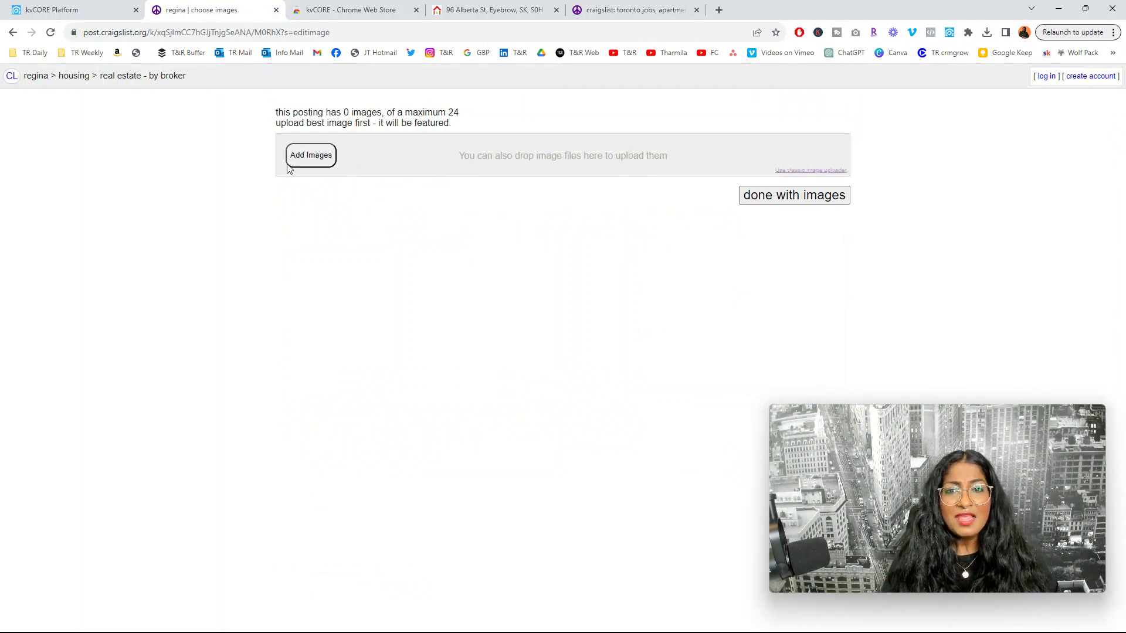
click(314, 159)
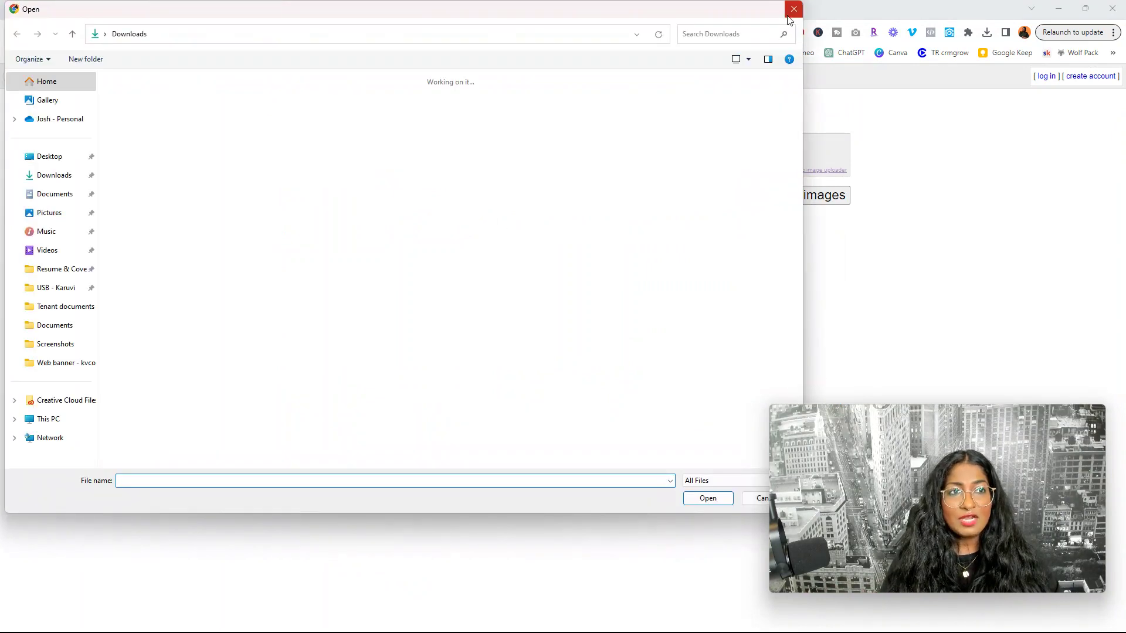
click(794, 9)
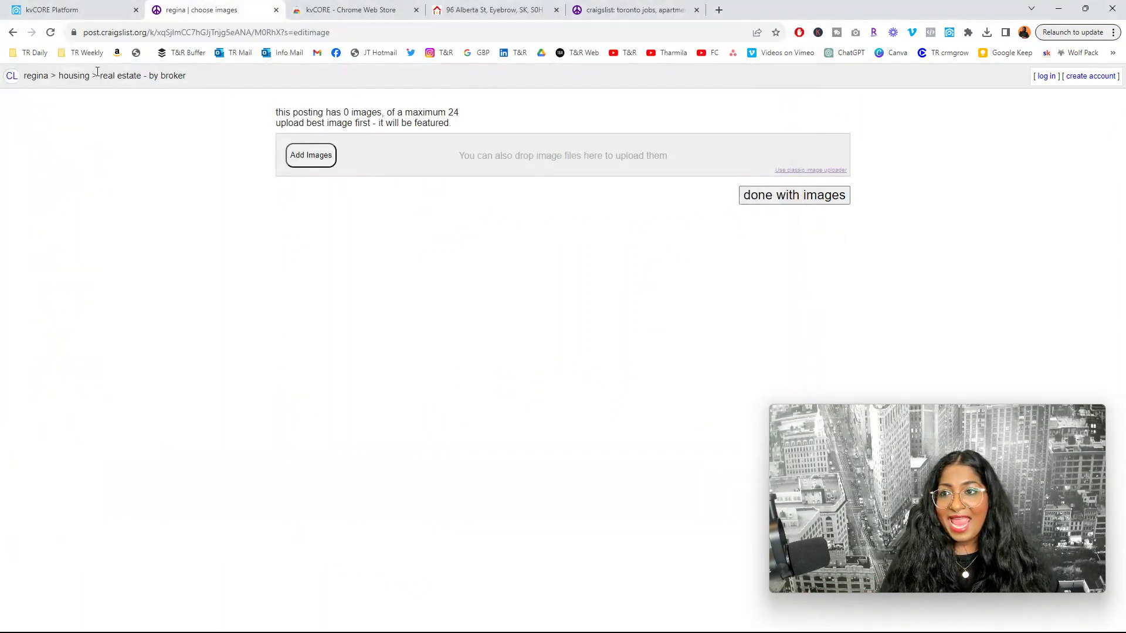
click(14, 31)
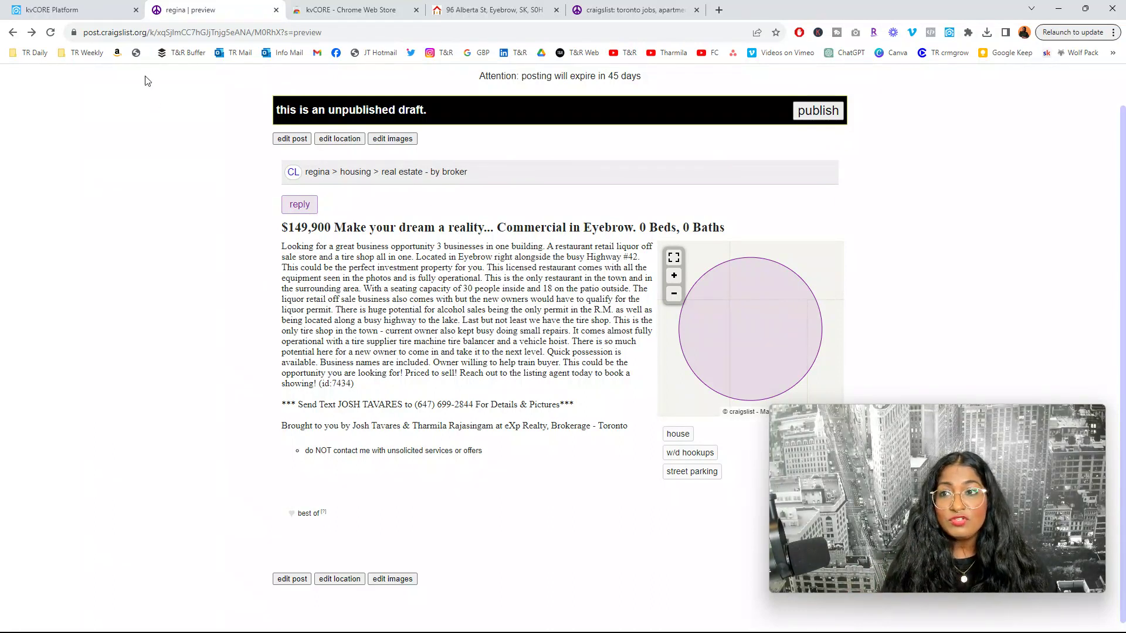
Return to kvCORE's Property Listings table and switch on the Craigslist column.
click(109, 8)
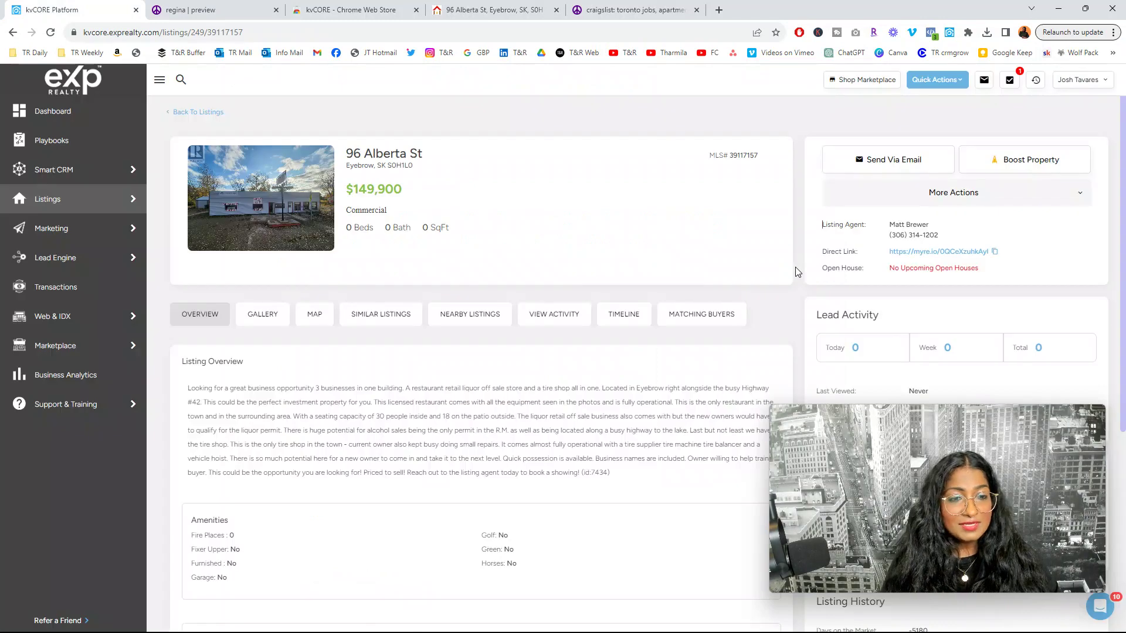
click(209, 120)
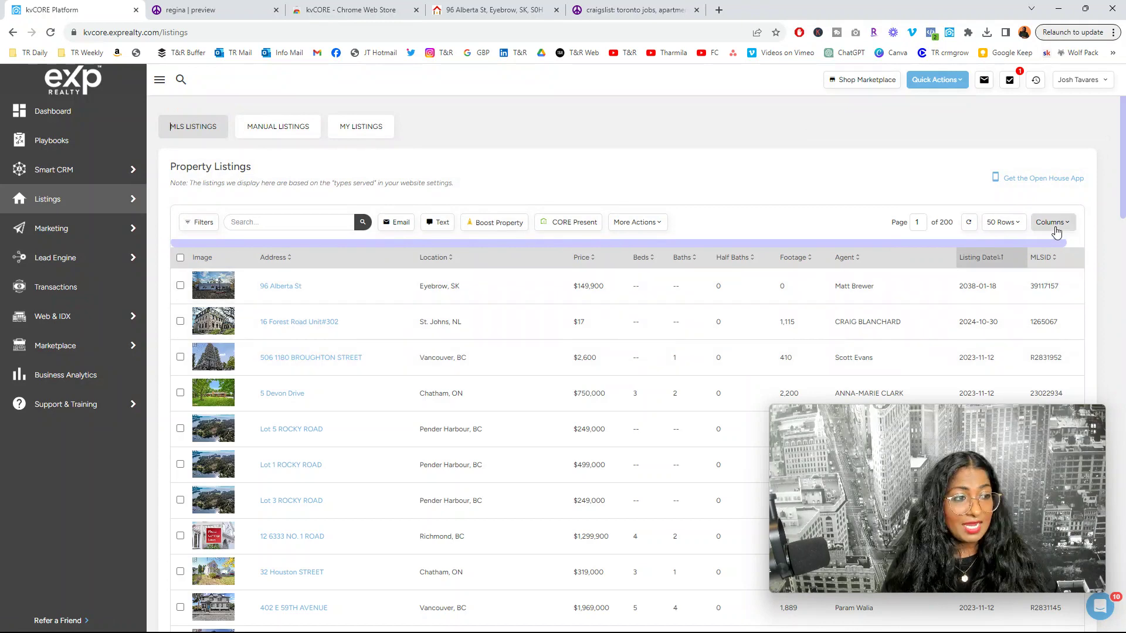
click(1056, 233)
click(1010, 334)
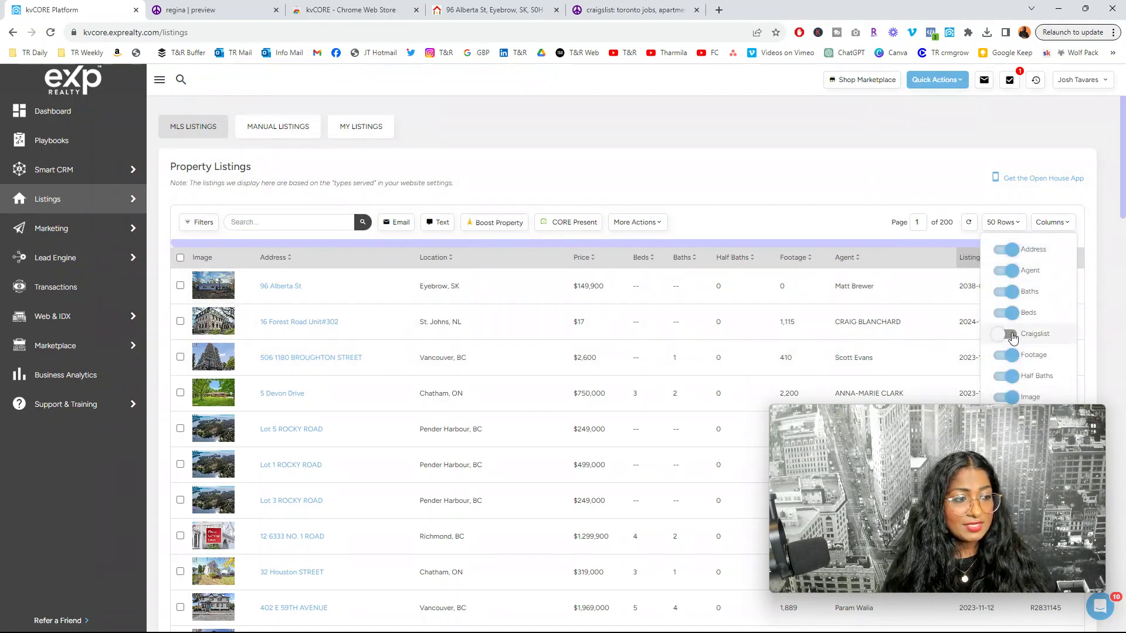